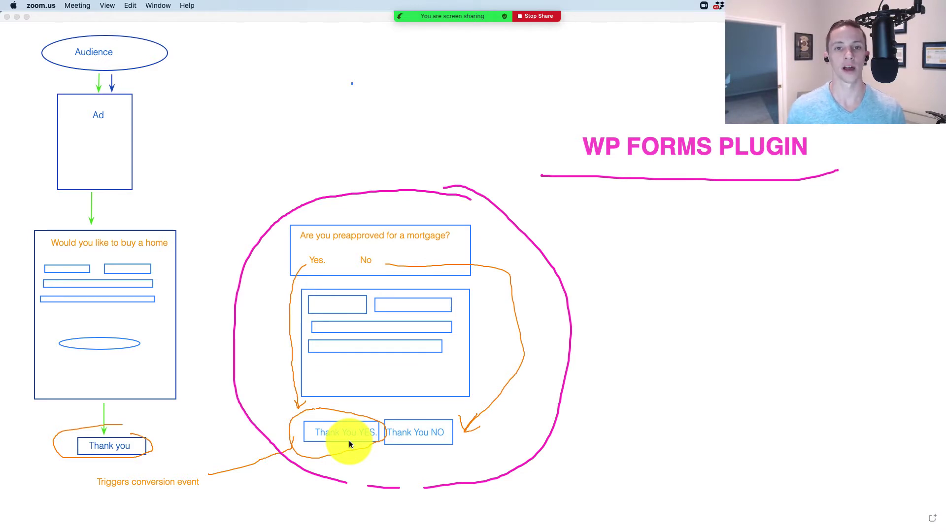
Step: Switch from the Zoom whiteboard funnel sketch to Chrome showing the WPForms pricing page
{"action": "key", "text": "super+Tab"}
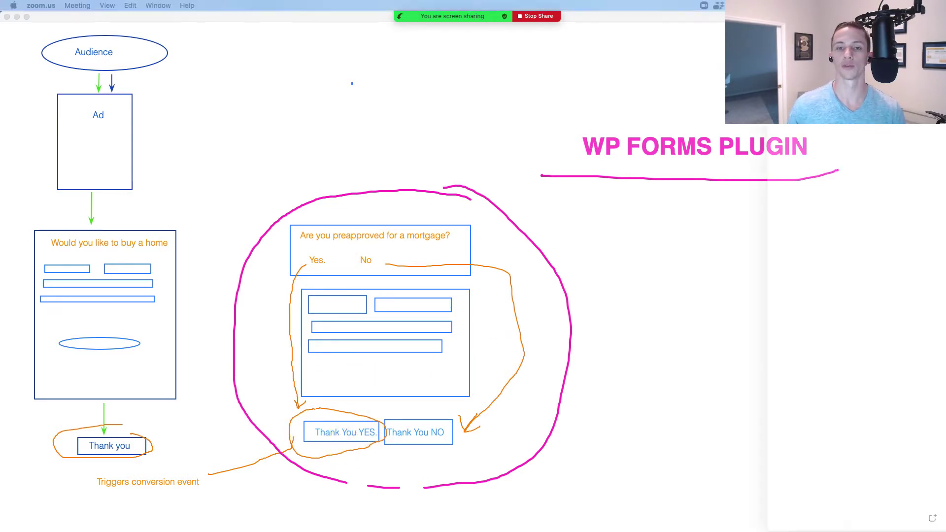
Step: Maximize the Chrome window and scroll the pricing page down to the Basic plan's features
{"action": "left_click_drag", "start_coordinate": [920, 64], "coordinate": [489, 13]}
{"action": "double_click", "coordinate": [640, 29]}
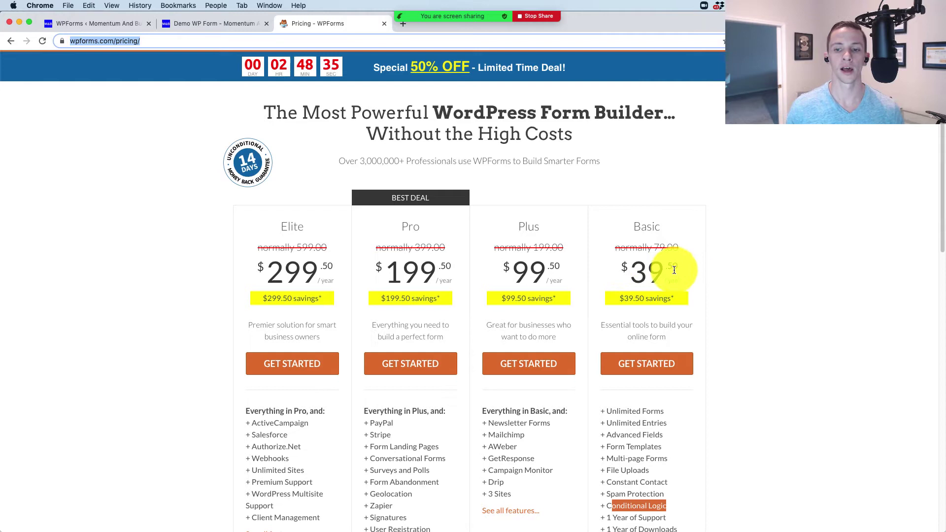
{"action": "scroll", "coordinate": [657, 261], "scroll_direction": "down", "scroll_amount": 1}
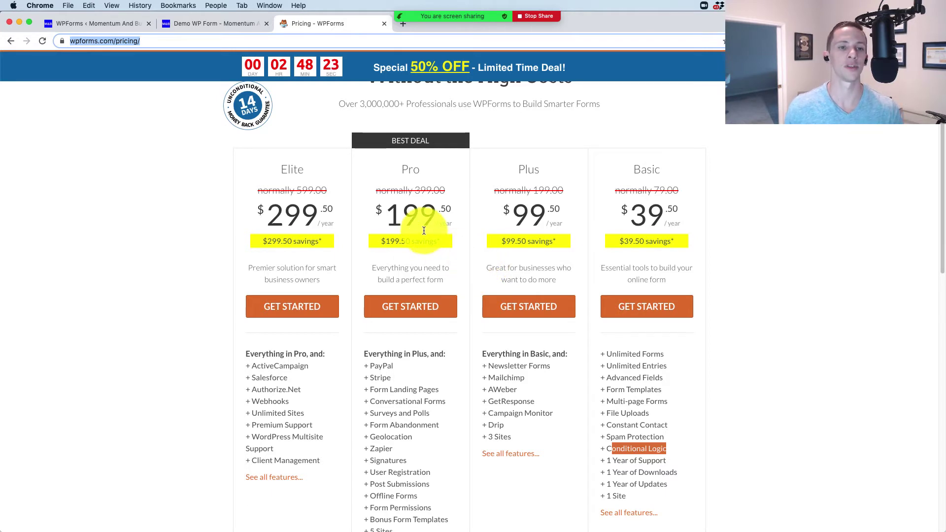
Step: Walk the Demo WP Form through Neighborhood 1, Yes and next month, then reload to Step 1
{"action": "left_click", "coordinate": [239, 24]}
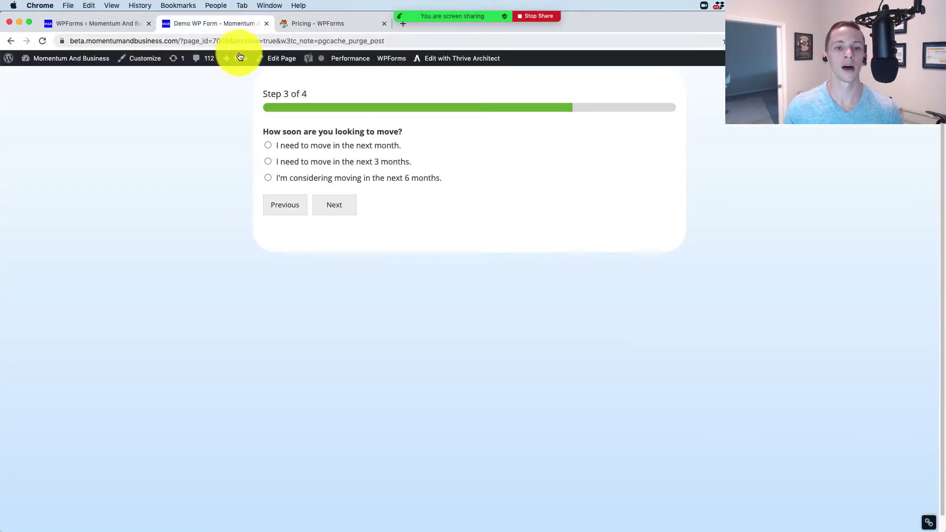
{"action": "left_click", "coordinate": [41, 41]}
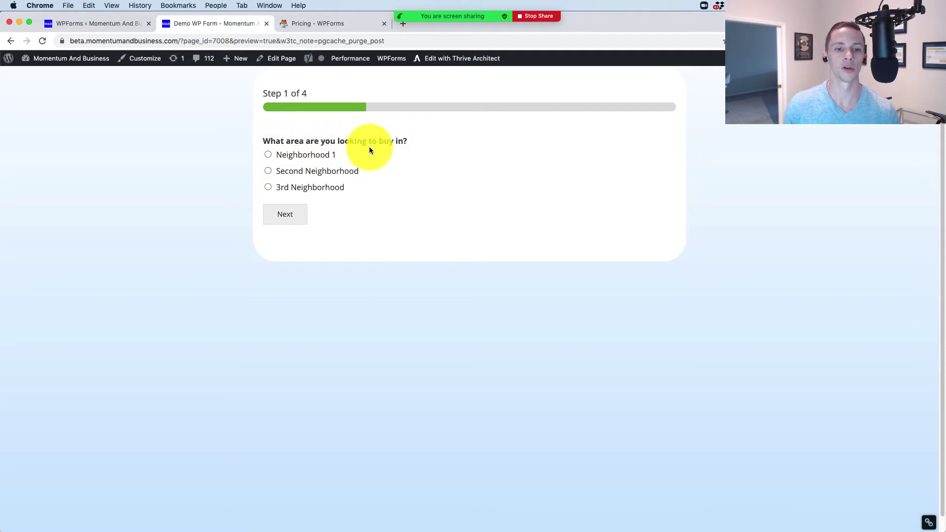
{"action": "left_click", "coordinate": [303, 155]}
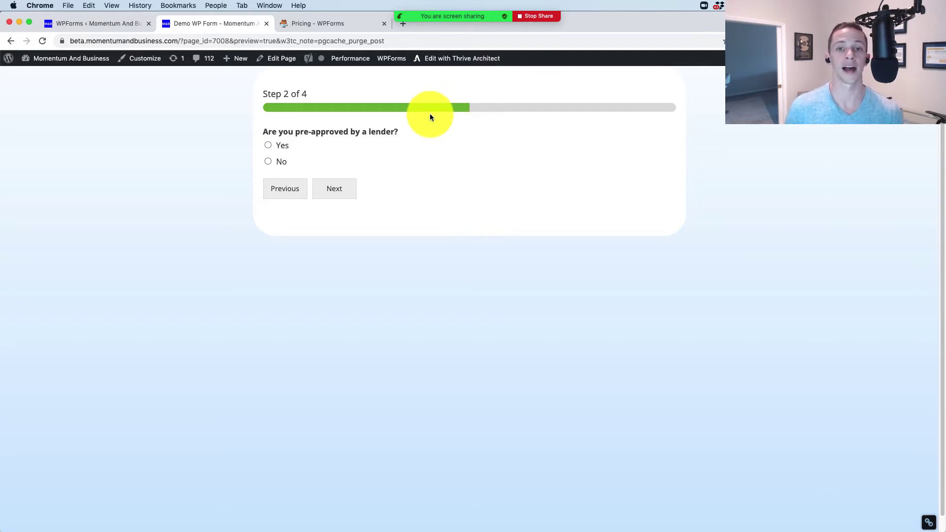
{"action": "left_click", "coordinate": [282, 146]}
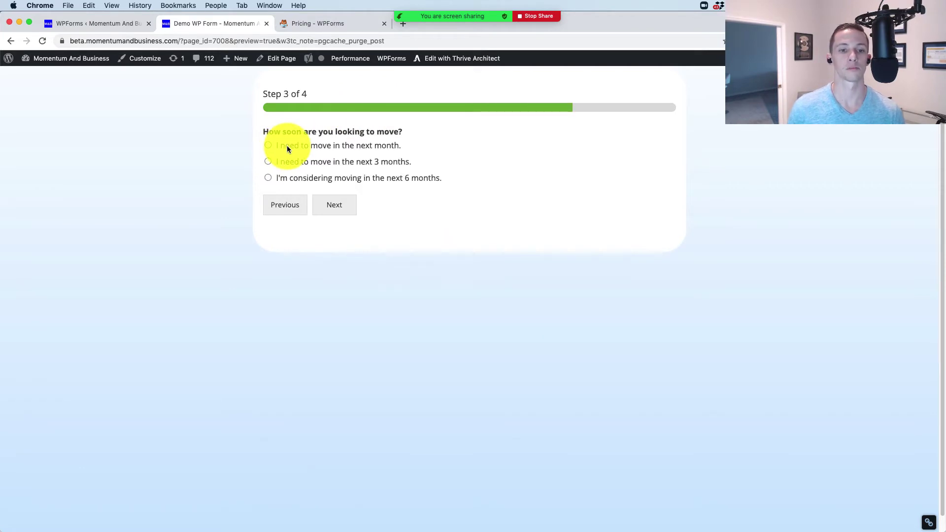
{"action": "left_click", "coordinate": [287, 147]}
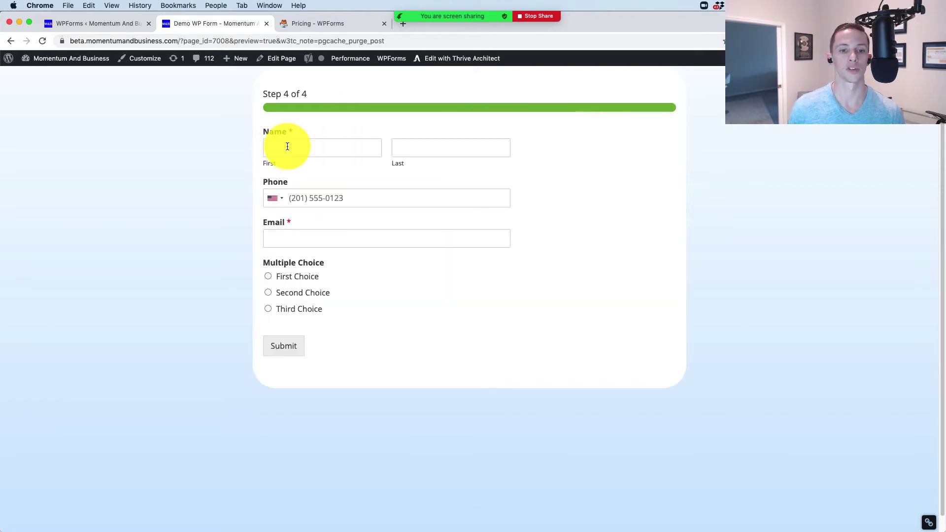
{"action": "left_click", "coordinate": [41, 41]}
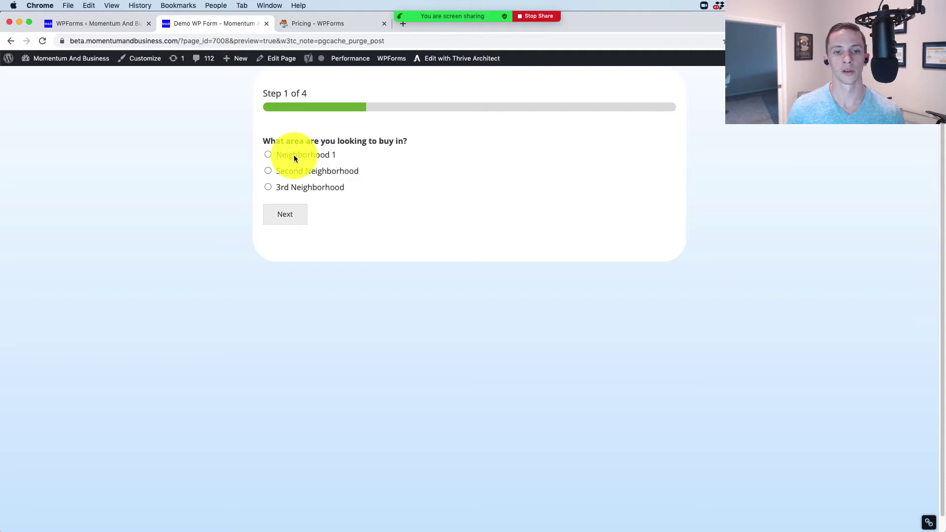
Step: Answer Neighborhood 1 and Yes, then highlight the first two move-timing answers
{"action": "left_click", "coordinate": [294, 157]}
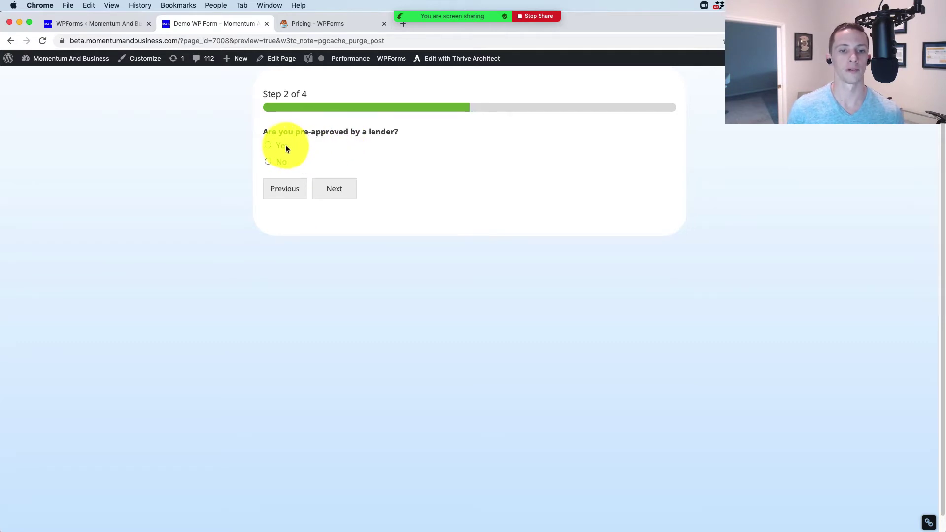
{"action": "left_click", "coordinate": [282, 146]}
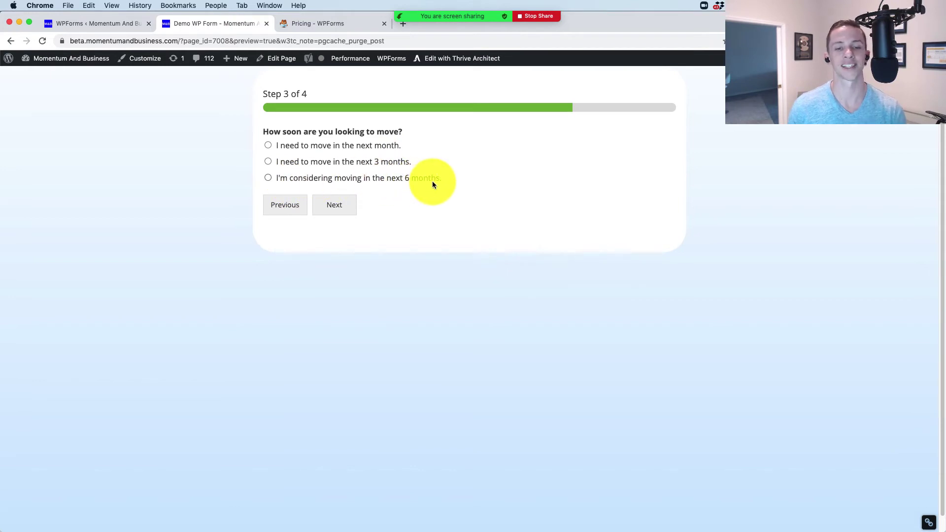
{"action": "left_click_drag", "start_coordinate": [413, 164], "coordinate": [270, 147]}
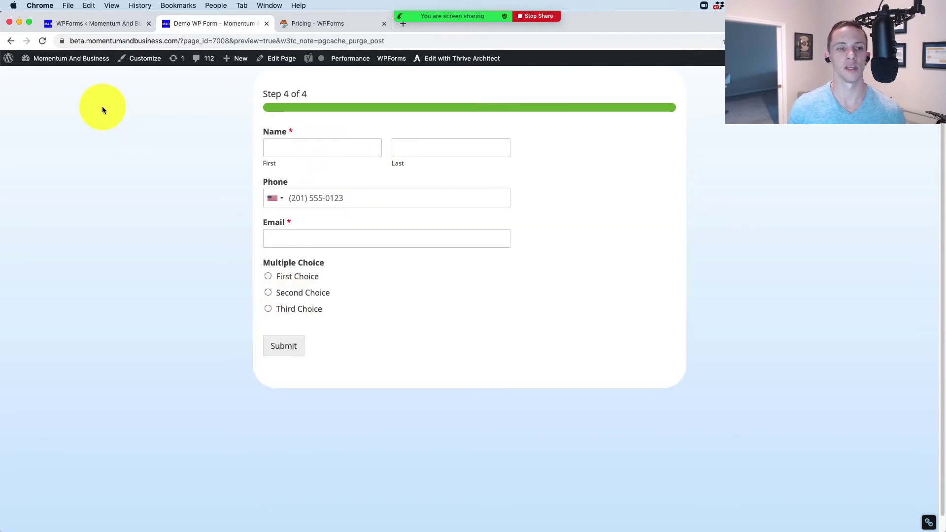
Step: Reload and step through again, highlighting the next month and 3 months answers, then switch to Forms Overview
{"action": "left_click", "coordinate": [42, 41]}
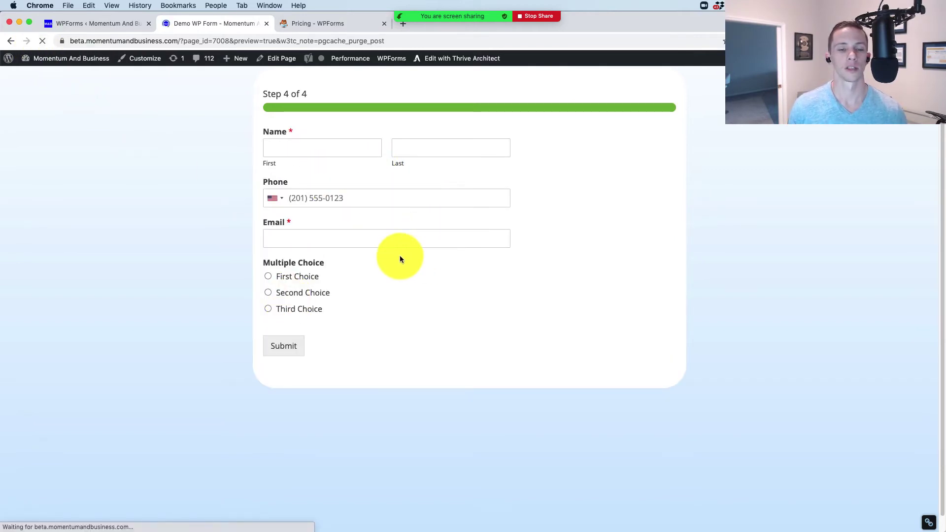
{"action": "left_click", "coordinate": [290, 215]}
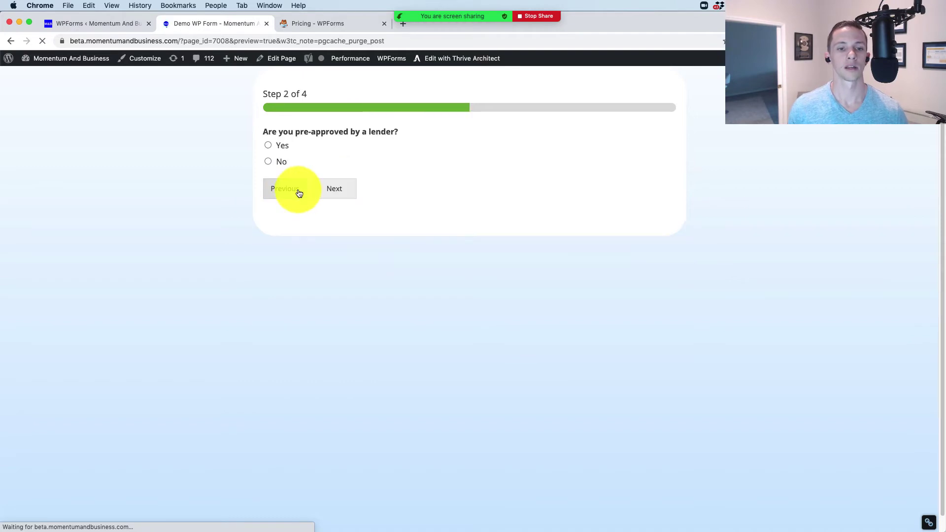
{"action": "left_click", "coordinate": [327, 189]}
{"action": "left_click_drag", "start_coordinate": [377, 154], "coordinate": [323, 148]}
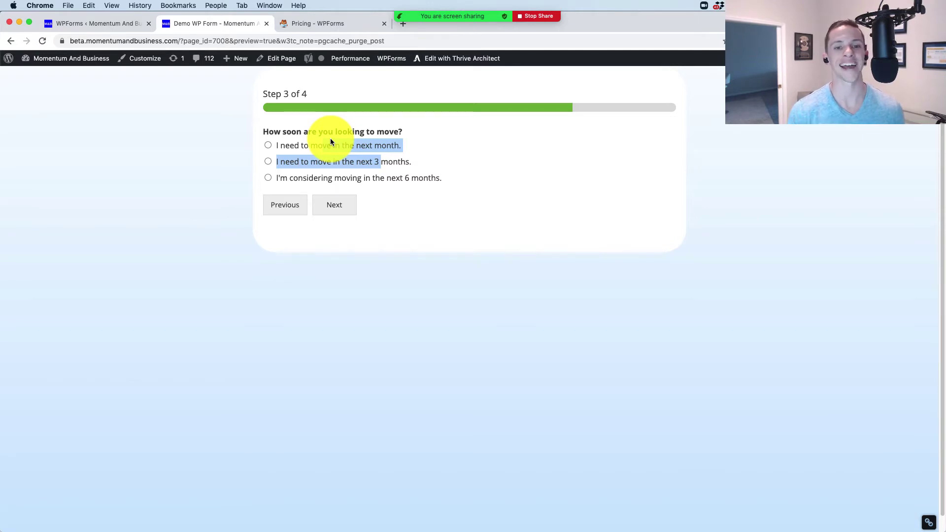
{"action": "left_click", "coordinate": [82, 27]}
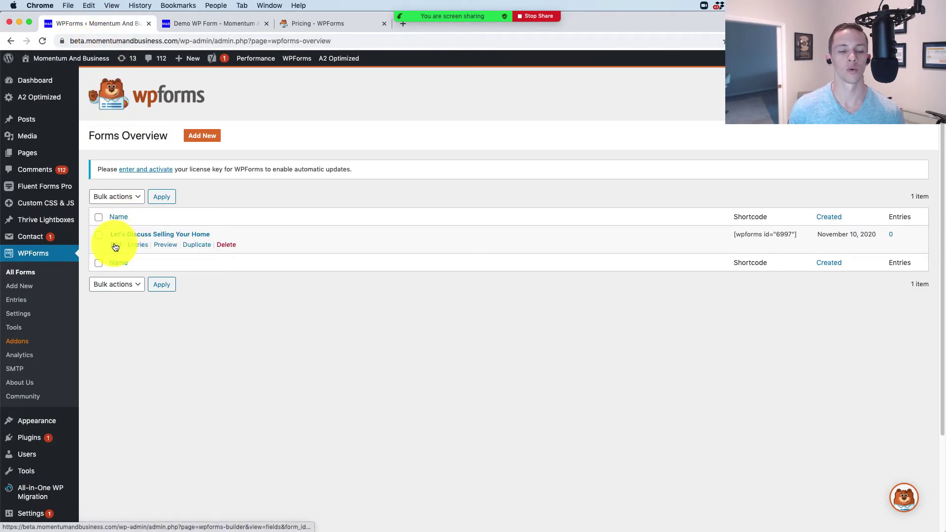
Step: In the 'Let's Discuss Selling Your Home' form's Confirmations, set the type to Go to URL (Redirect)
{"action": "left_click", "coordinate": [115, 244]}
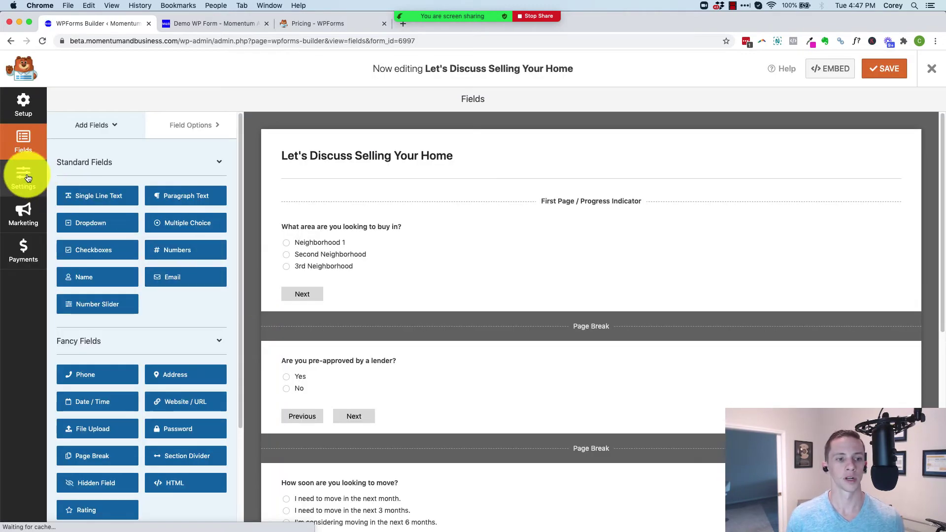
{"action": "left_click", "coordinate": [26, 177]}
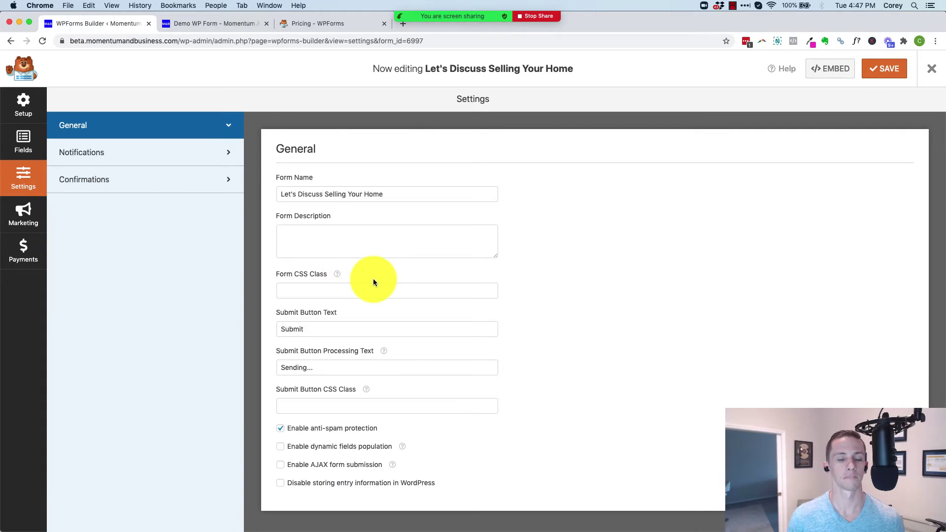
{"action": "left_click", "coordinate": [125, 182]}
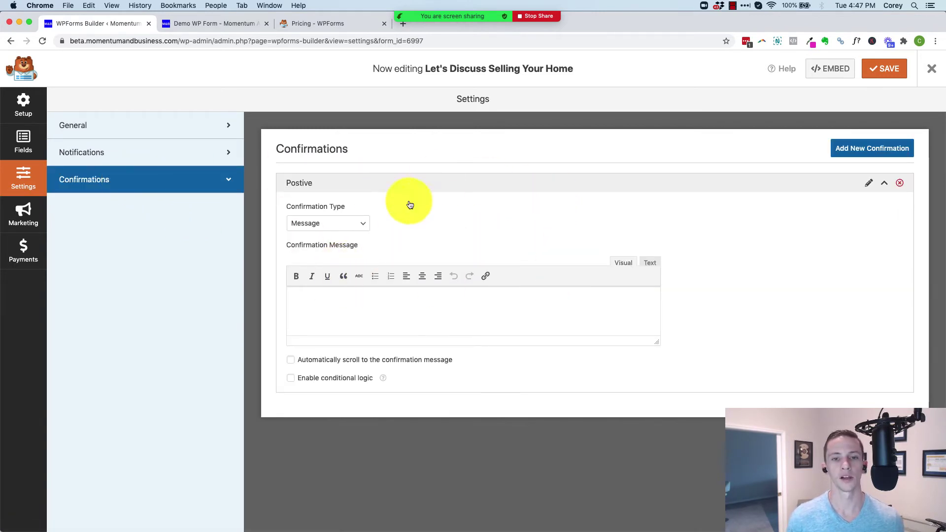
{"action": "left_click", "coordinate": [361, 228]}
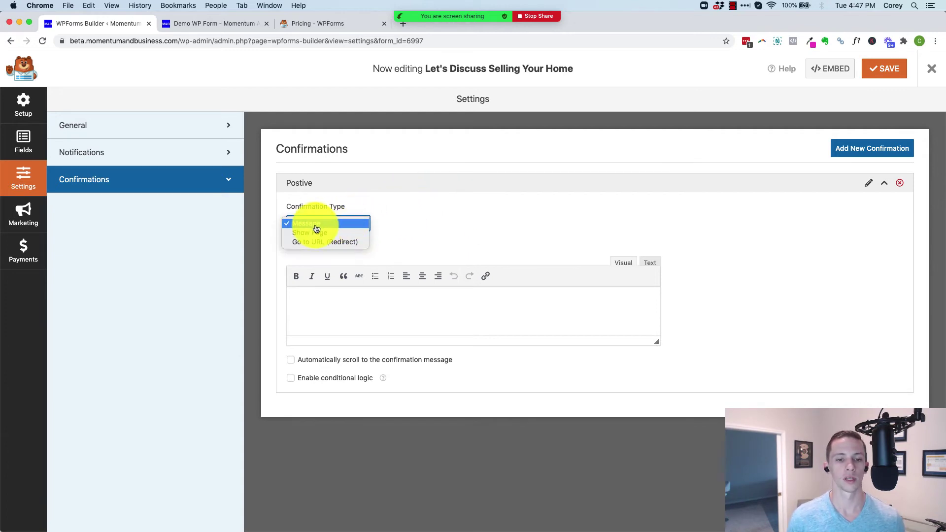
{"action": "left_click", "coordinate": [297, 243]}
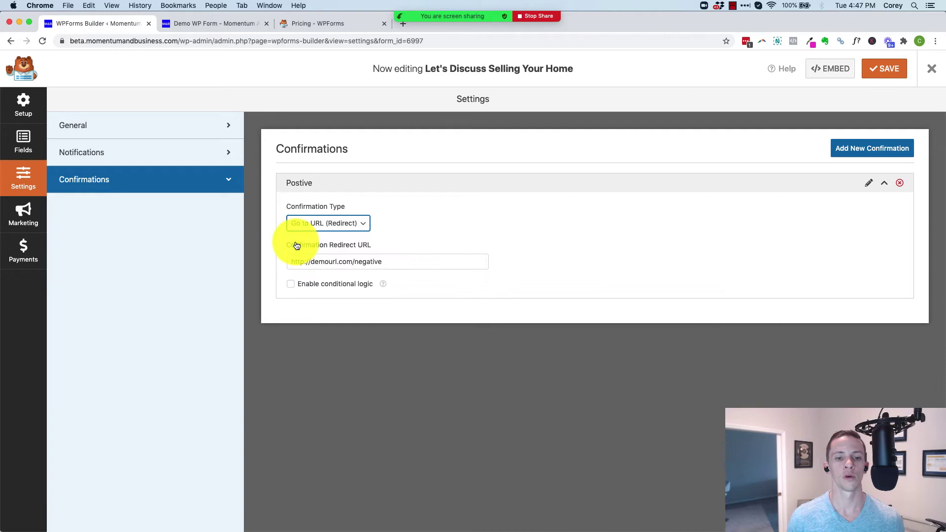
Step: Enable conditional logic: How soon are you looking to move? is I need to move in the next month
{"action": "left_click", "coordinate": [290, 285]}
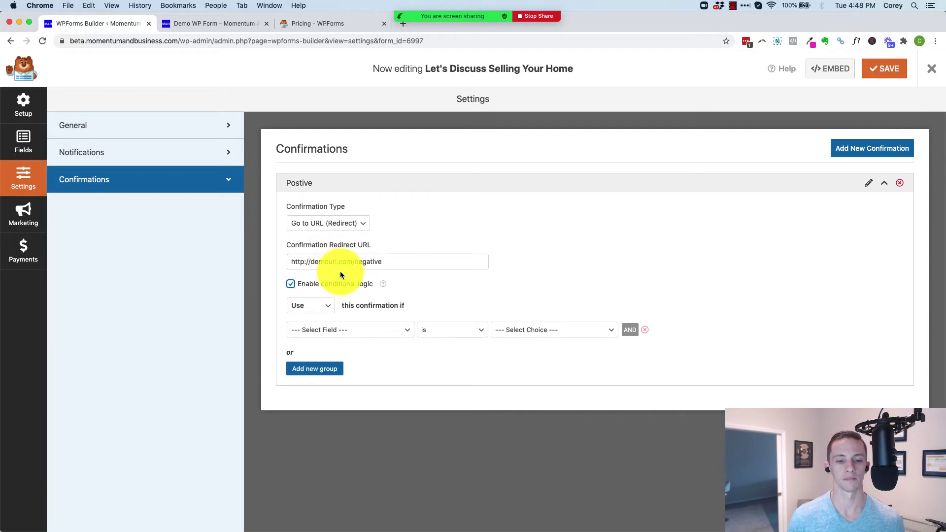
{"action": "left_click", "coordinate": [380, 331]}
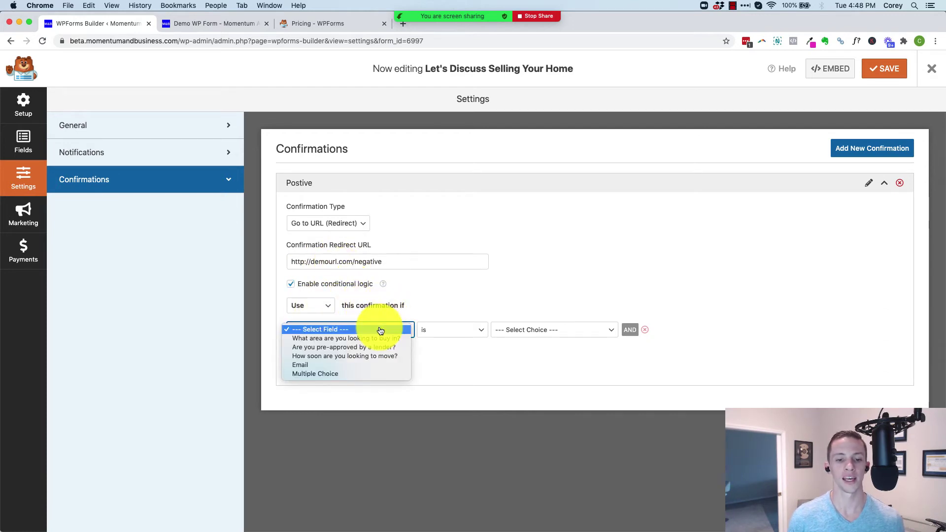
{"action": "left_click", "coordinate": [337, 357]}
{"action": "left_click", "coordinate": [515, 328]}
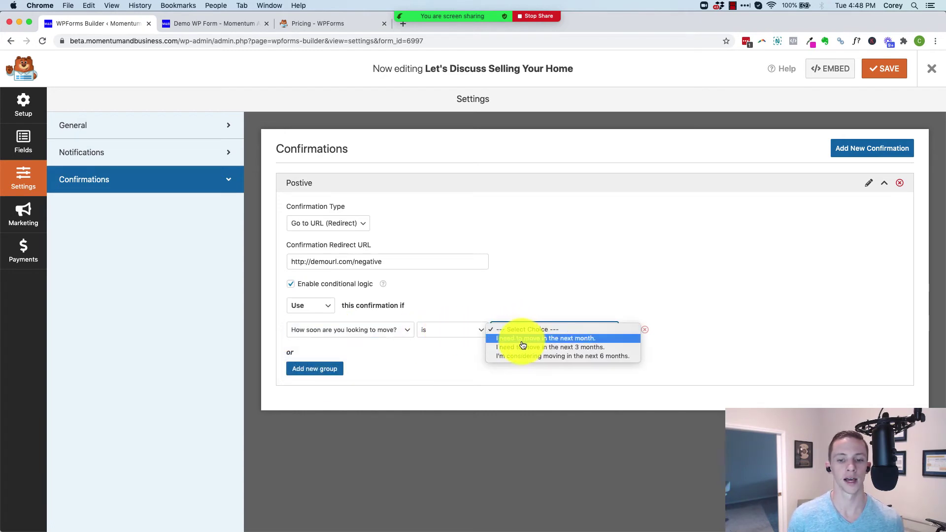
{"action": "left_click", "coordinate": [518, 340]}
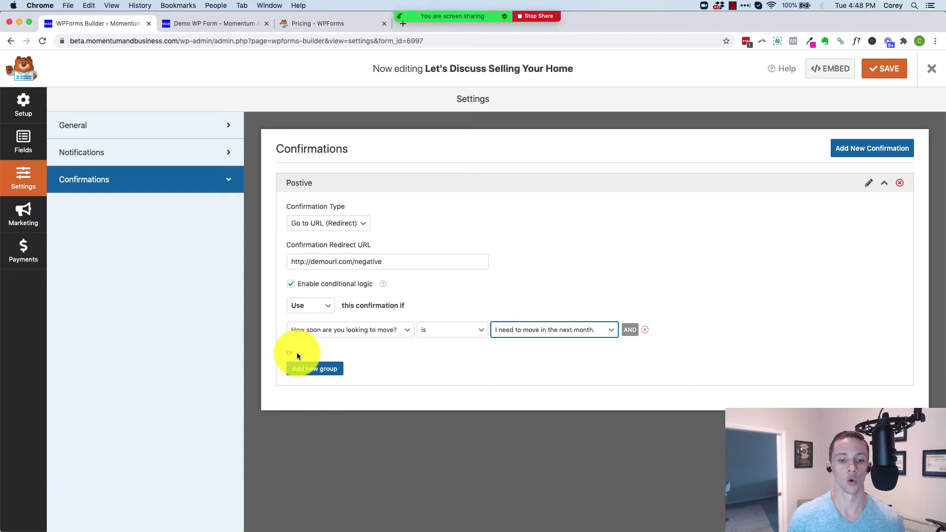
Step: Add an OR group for the next 3 months answer and clear the old redirect URL
{"action": "left_click", "coordinate": [308, 369]}
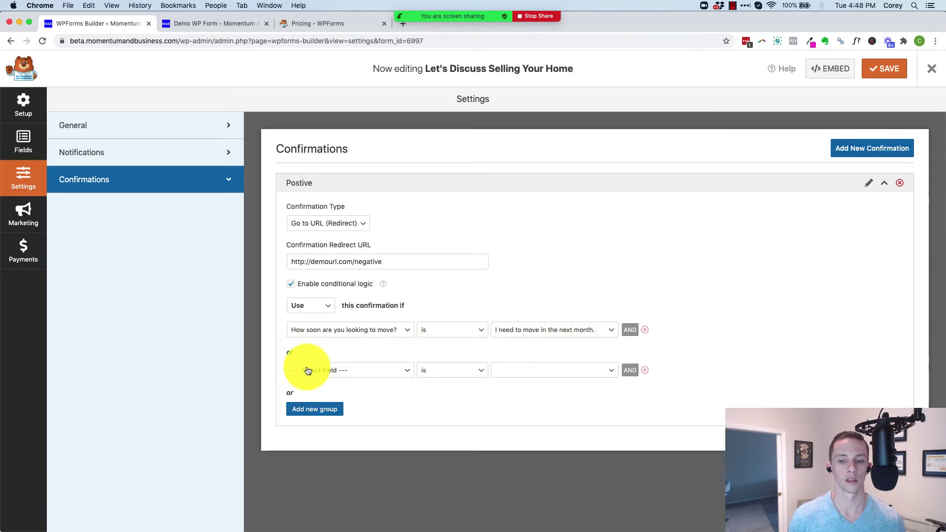
{"action": "left_click", "coordinate": [348, 373]}
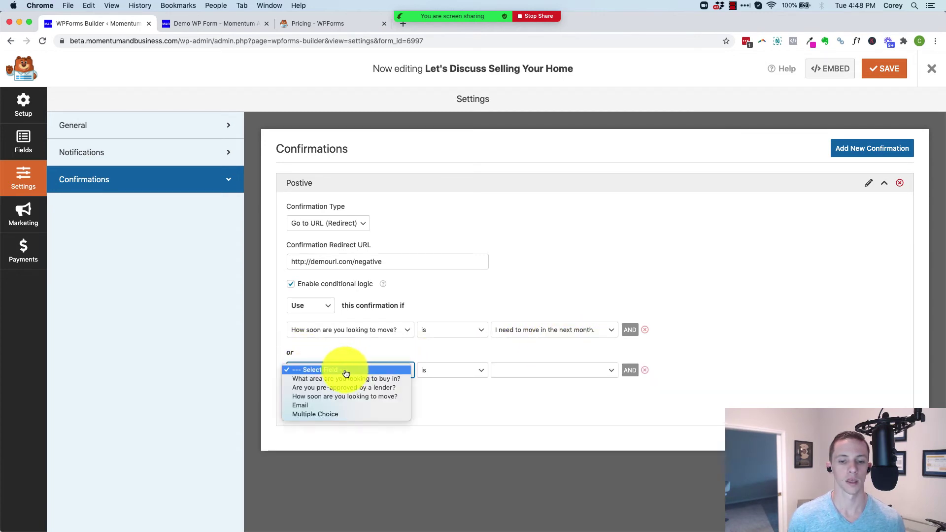
{"action": "left_click", "coordinate": [321, 396]}
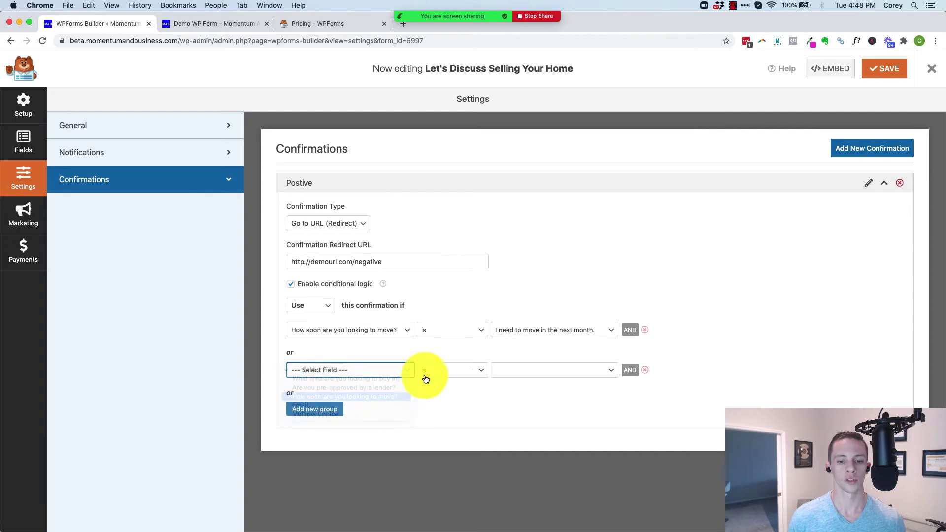
{"action": "left_click", "coordinate": [440, 374]}
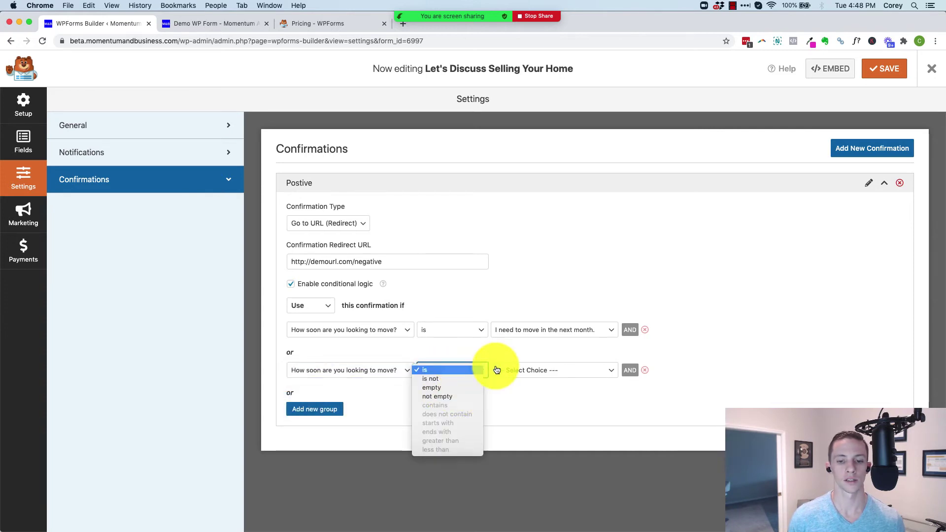
{"action": "left_click", "coordinate": [520, 369]}
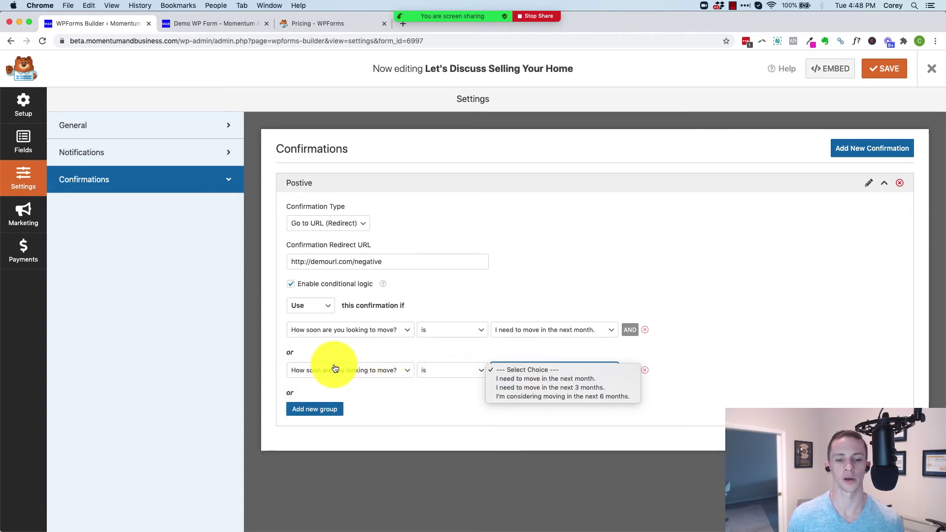
{"action": "left_click", "coordinate": [517, 388]}
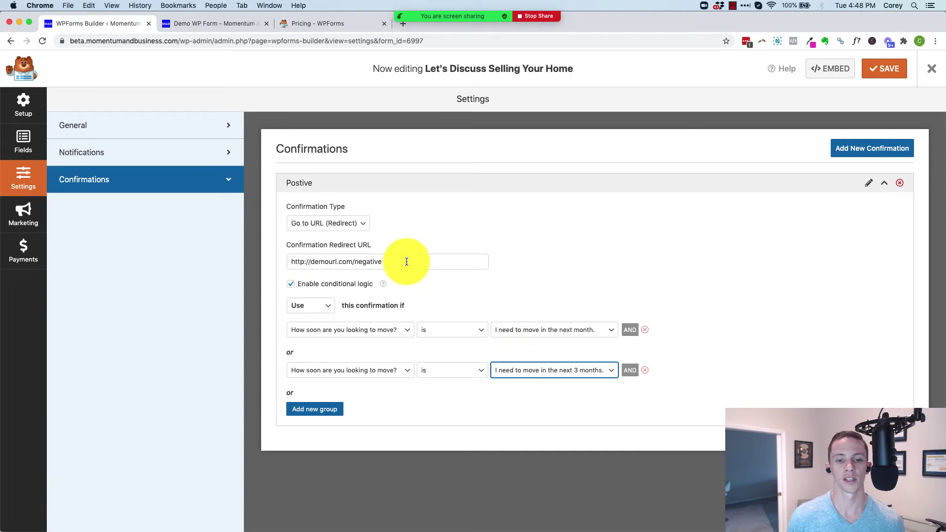
{"action": "left_click_drag", "start_coordinate": [408, 258], "coordinate": [291, 256]}
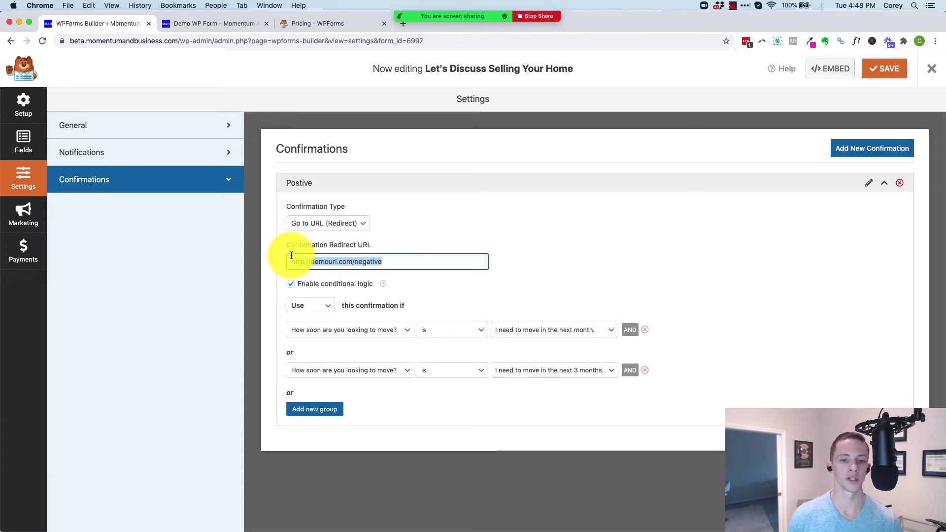
{"action": "key", "text": "BackSpace"}
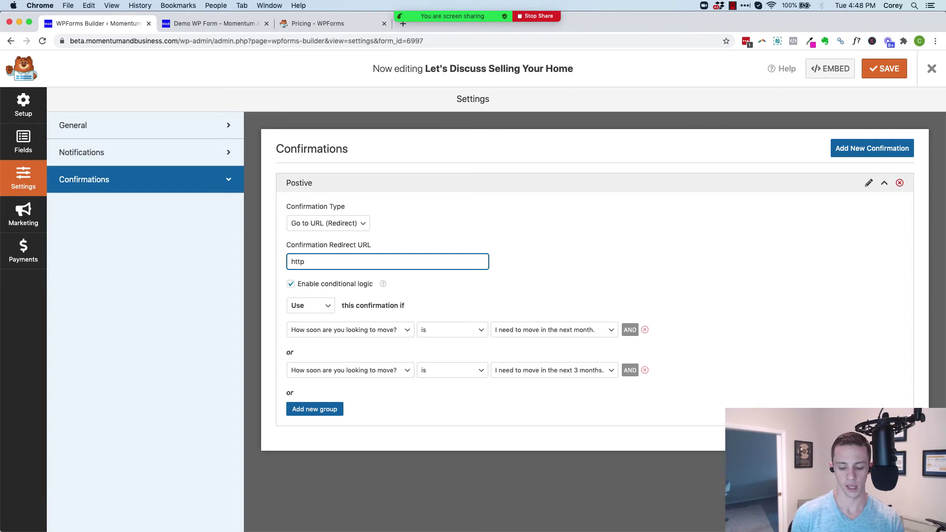
{"action": "type", "text": "://"}
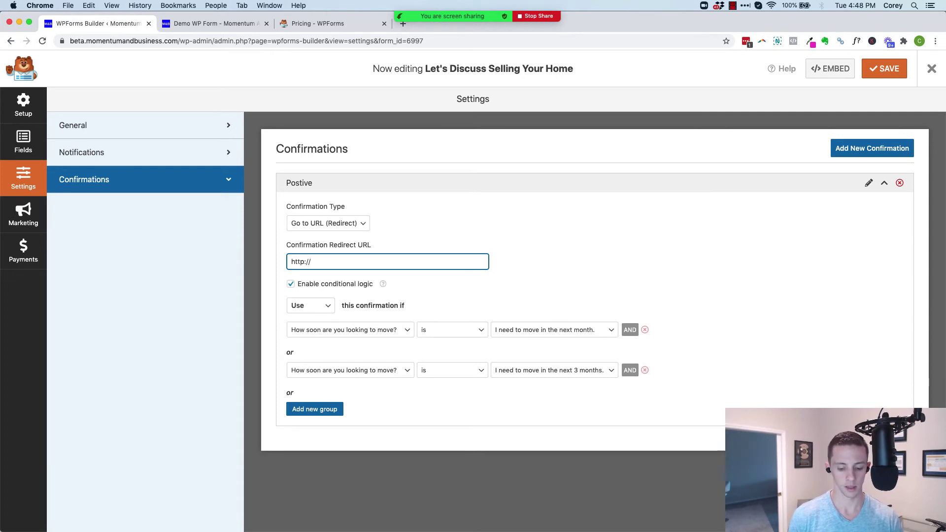
{"action": "type", "text": "my"}
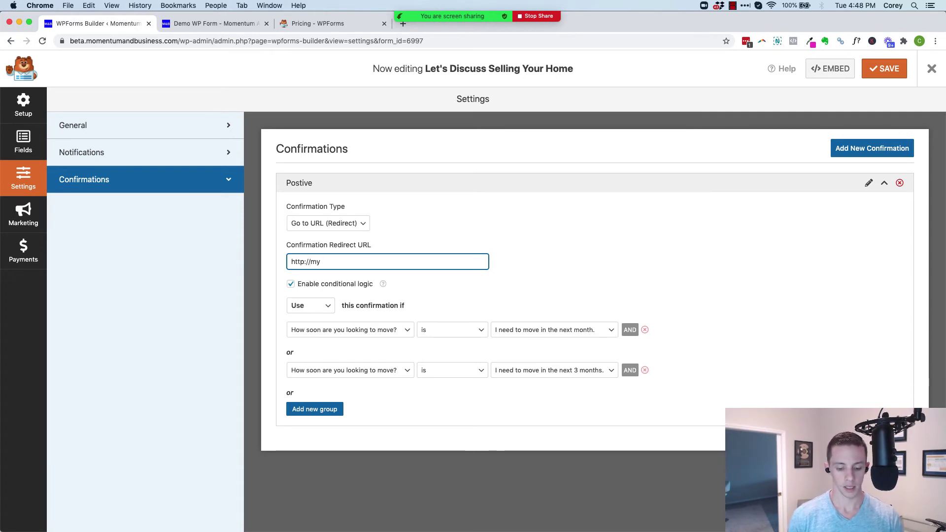
{"action": "type", "text": "demosite."}
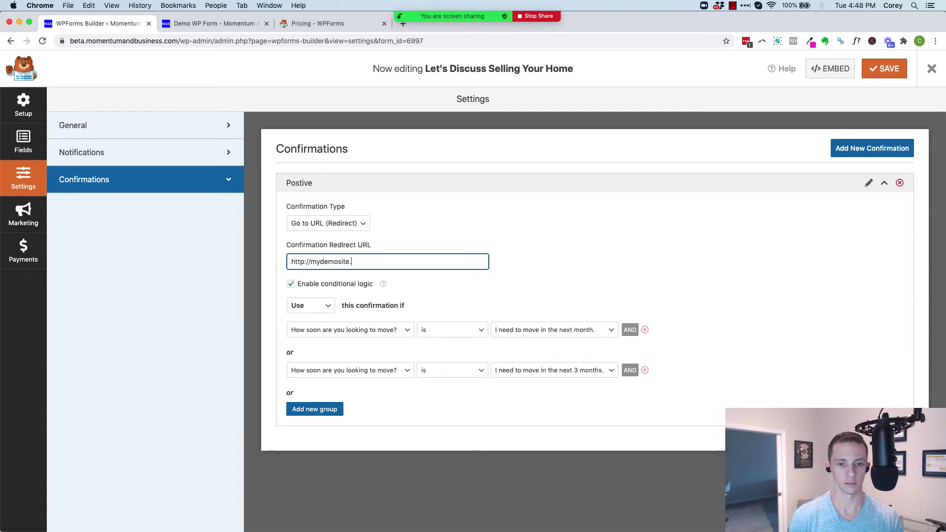
{"action": "type", "text": "com/posit"}
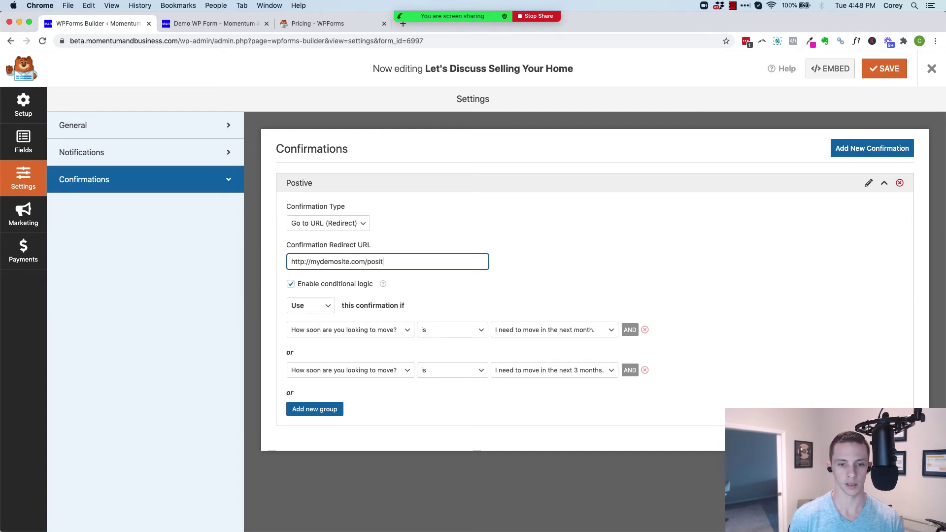
{"action": "key", "text": "BackSpace"}
{"action": "type", "text": "tive "}
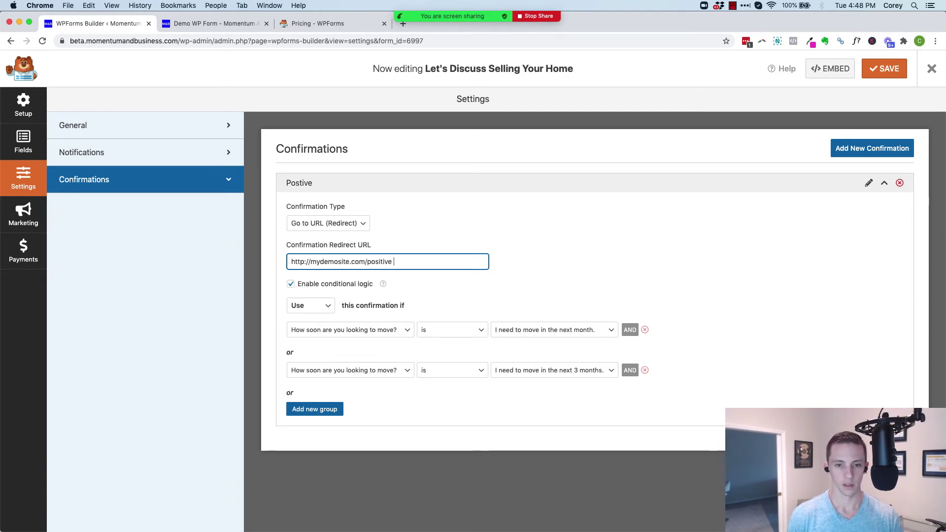
{"action": "type", "text": "thankyou"}
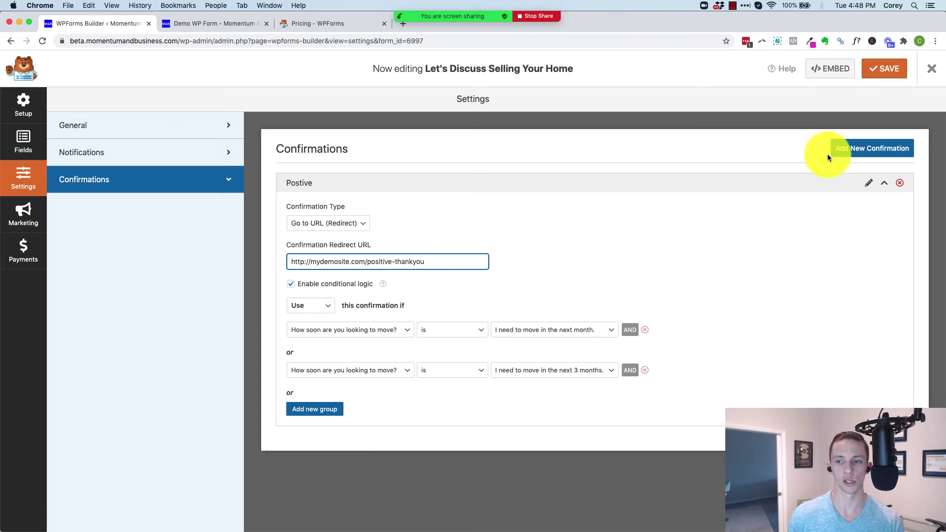
Step: Add a new confirmation named 'Postive'
{"action": "left_click", "coordinate": [854, 153]}
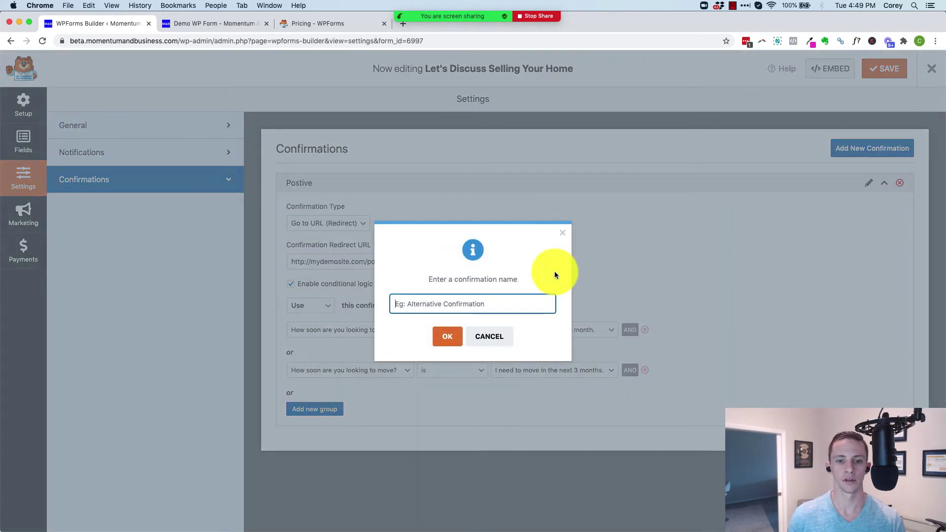
{"action": "left_click", "coordinate": [478, 303]}
{"action": "type", "text": "Pos"}
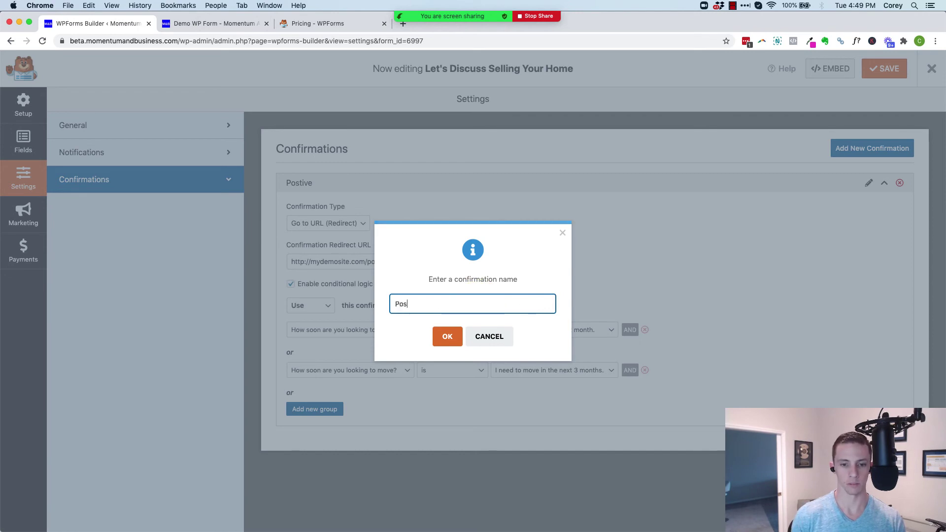
{"action": "type", "text": "tive"}
{"action": "left_click", "coordinate": [448, 337]}
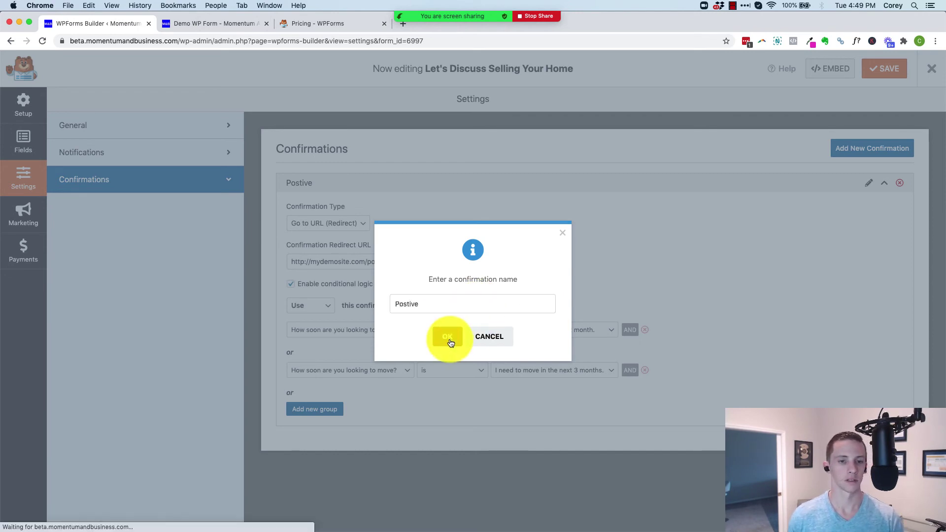
{"action": "scroll", "coordinate": [307, 413], "scroll_direction": "down", "scroll_amount": 5}
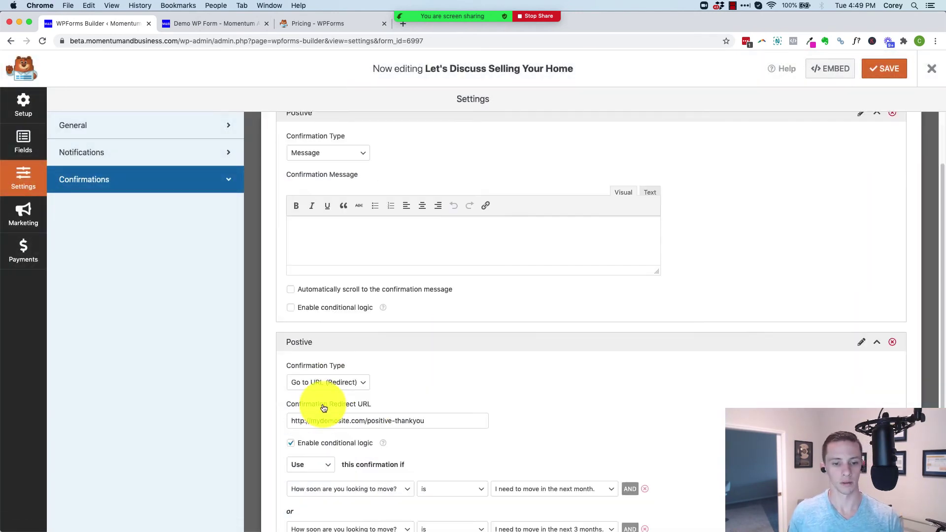
{"action": "scroll", "coordinate": [409, 353], "scroll_direction": "up", "scroll_amount": 5}
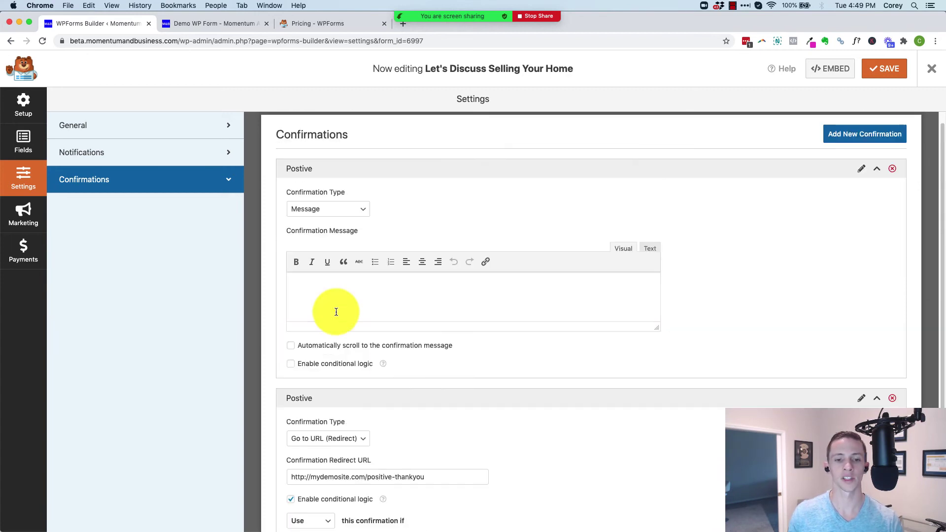
{"action": "left_click", "coordinate": [343, 209]}
{"action": "left_click", "coordinate": [331, 228]}
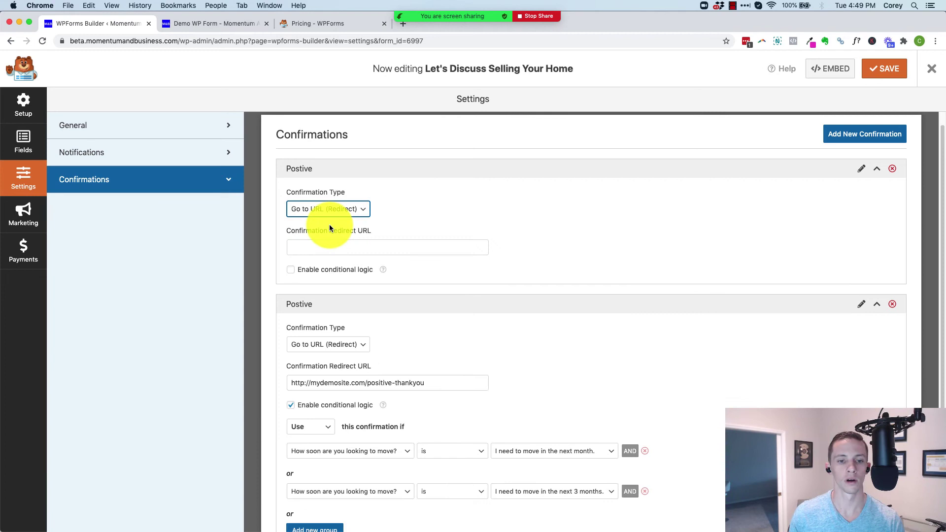
{"action": "left_click", "coordinate": [314, 243]}
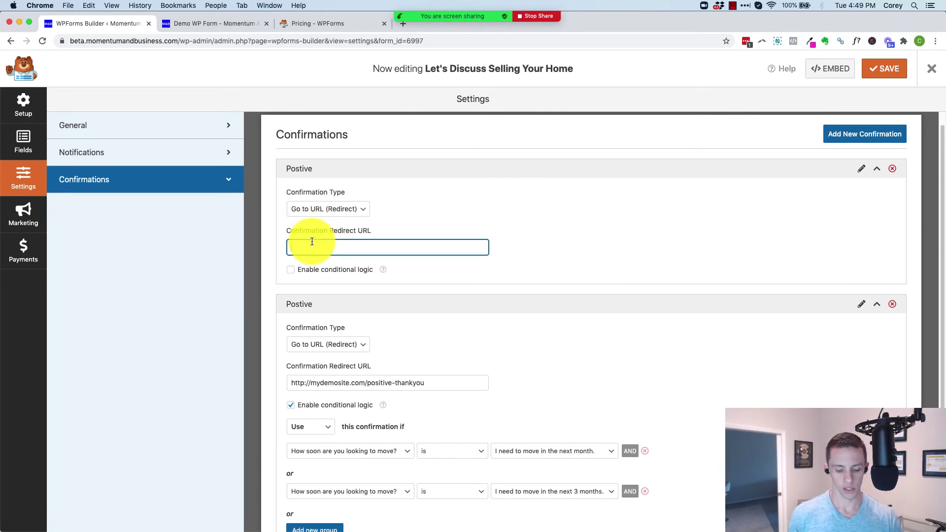
{"action": "type", "text": "http"}
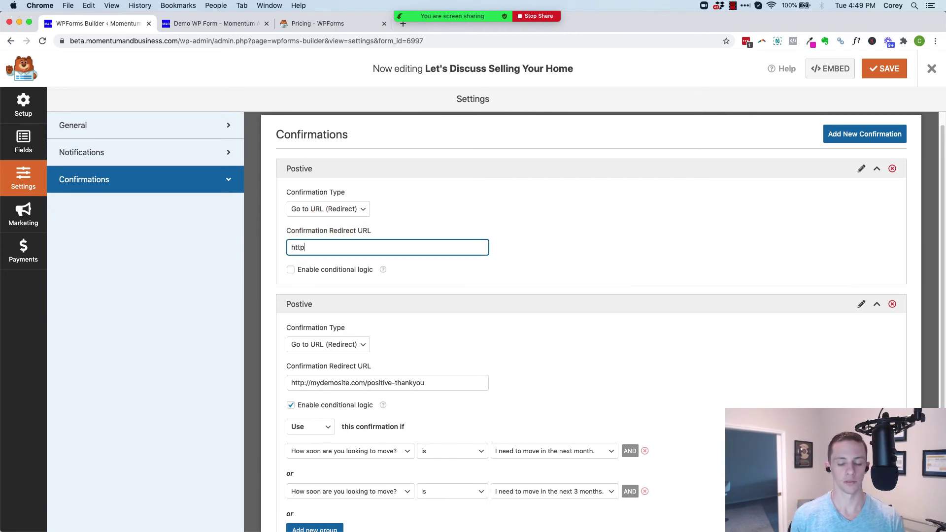
{"action": "type", "text": ":/"}
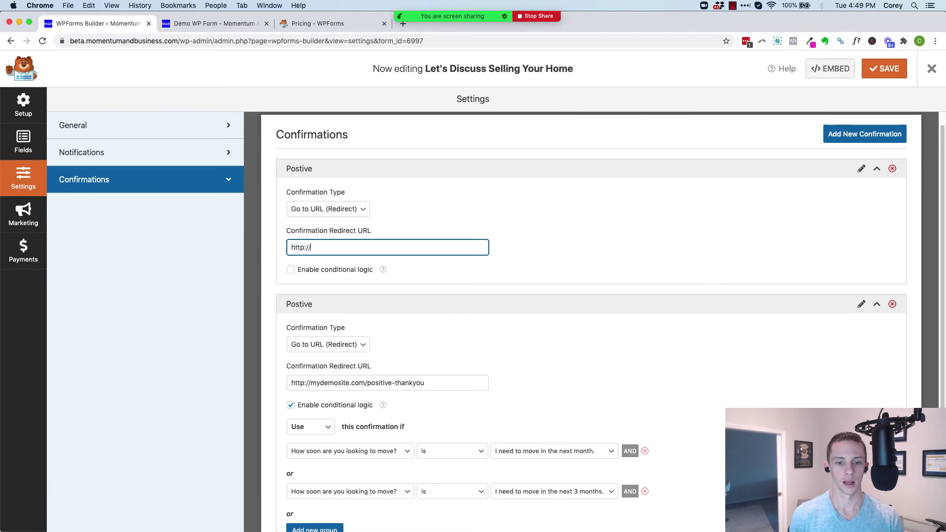
{"action": "type", "text": "/mydem"}
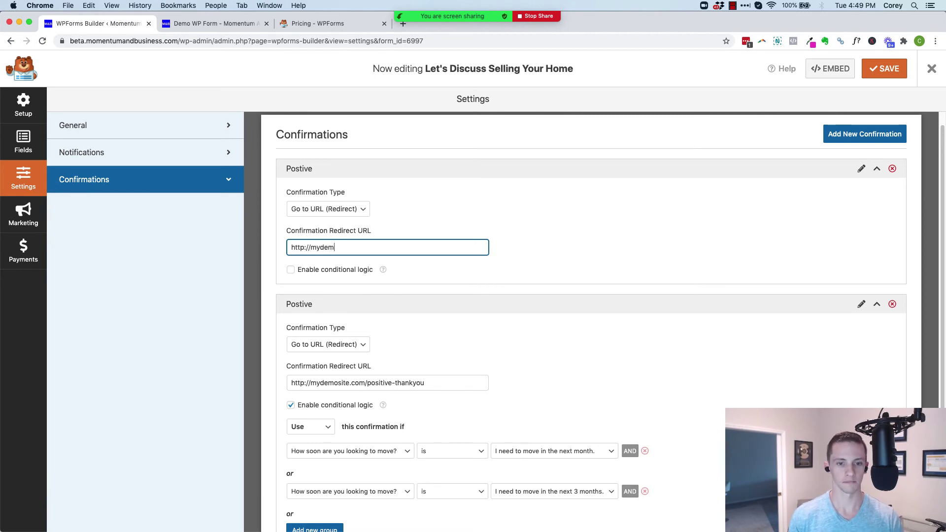
{"action": "type", "text": "osite.com"}
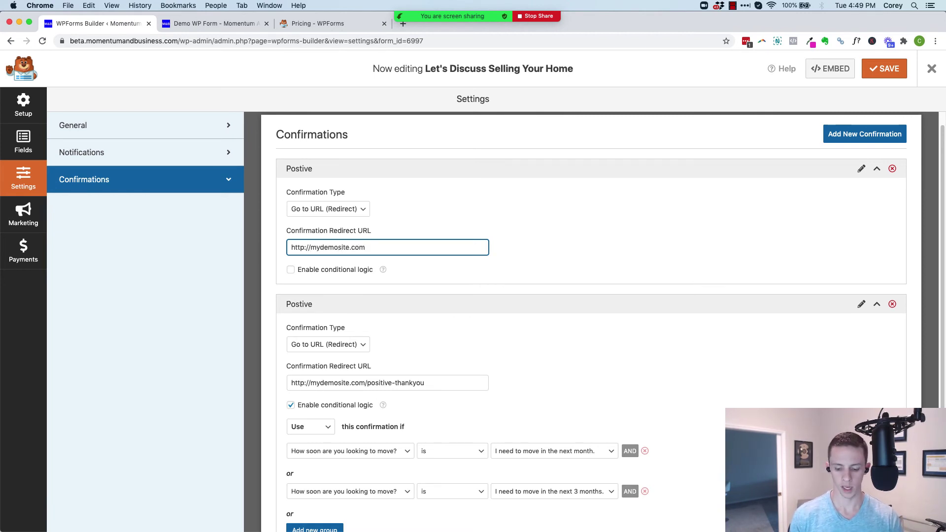
{"action": "type", "text": "/negati"}
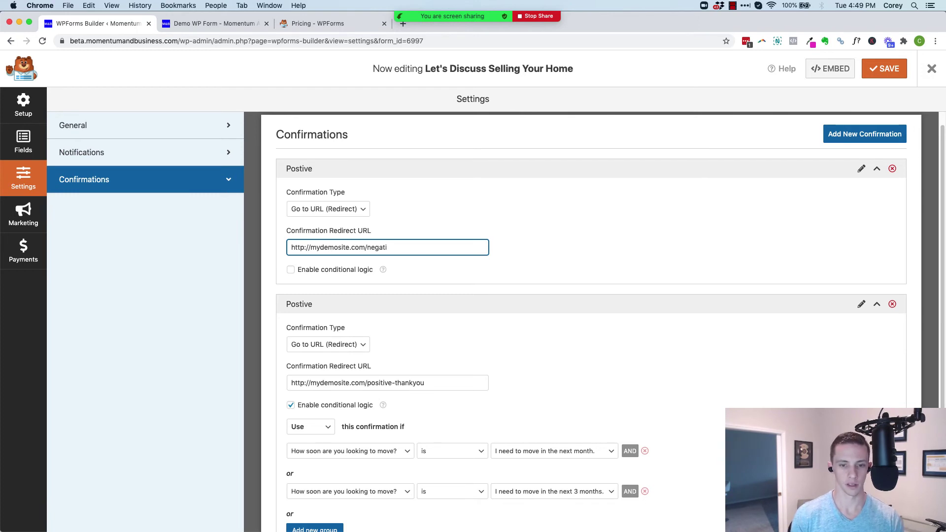
{"action": "type", "text": "ve-thank yo"}
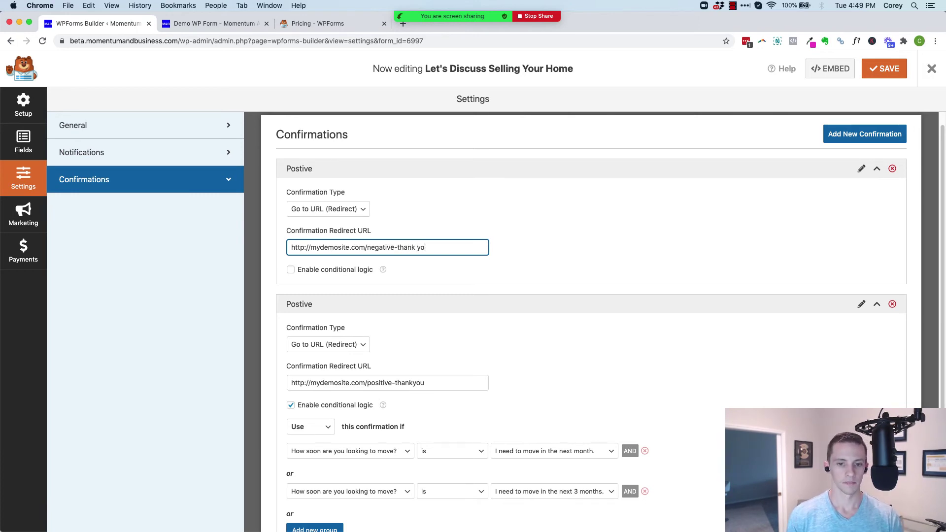
{"action": "key", "text": "BackSpace"}
{"action": "key", "text": "BackSpace"}
{"action": "key", "text": "BackSpace"}
{"action": "type", "text": "you"}
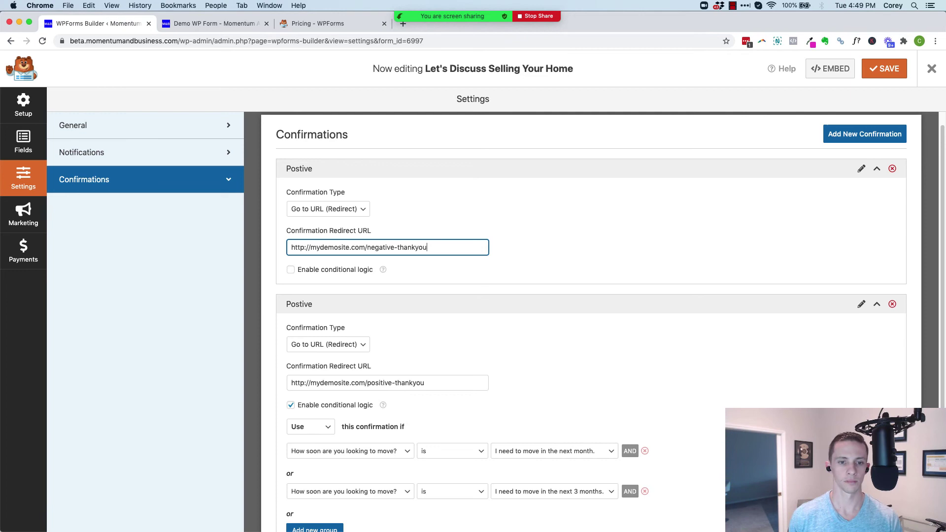
Step: Apply the negative redirect only when How soon are you looking to move? is the 6-months answer
{"action": "left_click", "coordinate": [329, 270]}
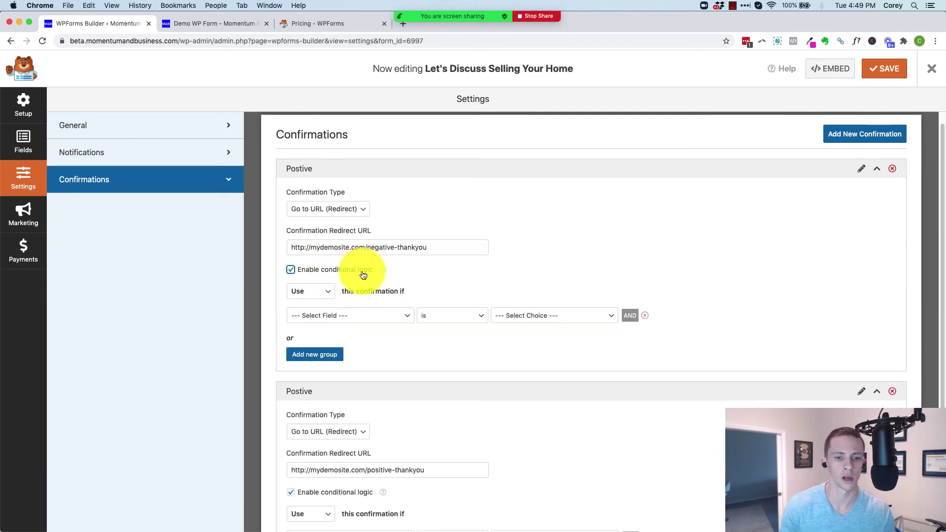
{"action": "left_click", "coordinate": [362, 316]}
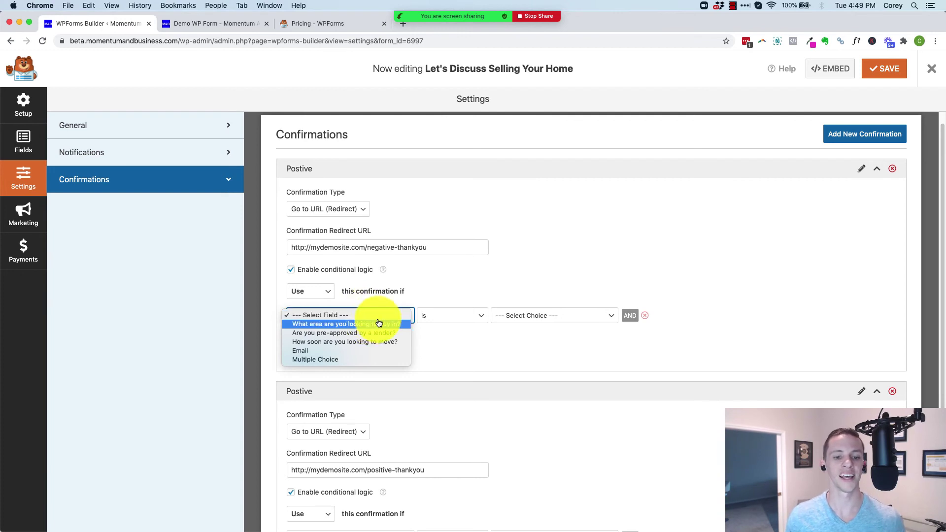
{"action": "left_click", "coordinate": [364, 347]}
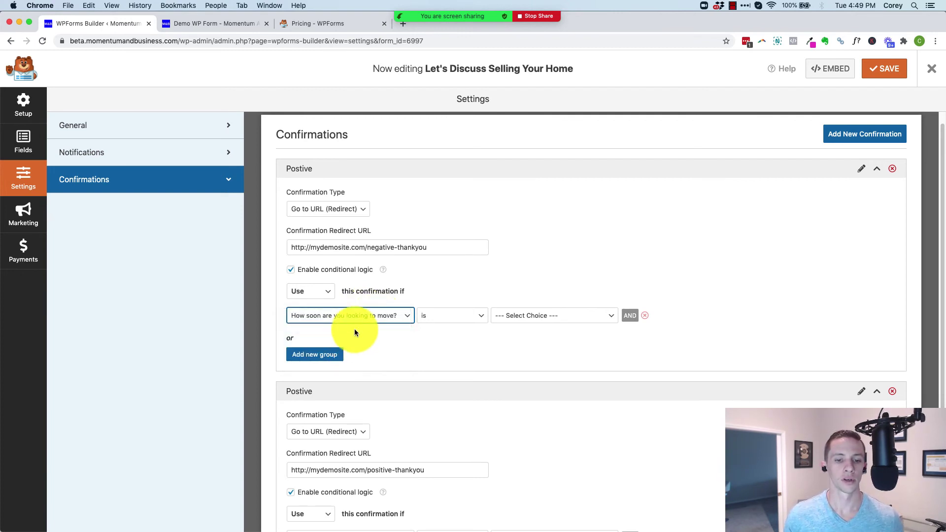
{"action": "left_click", "coordinate": [485, 317]}
{"action": "left_click", "coordinate": [485, 316]}
{"action": "left_click", "coordinate": [521, 315]}
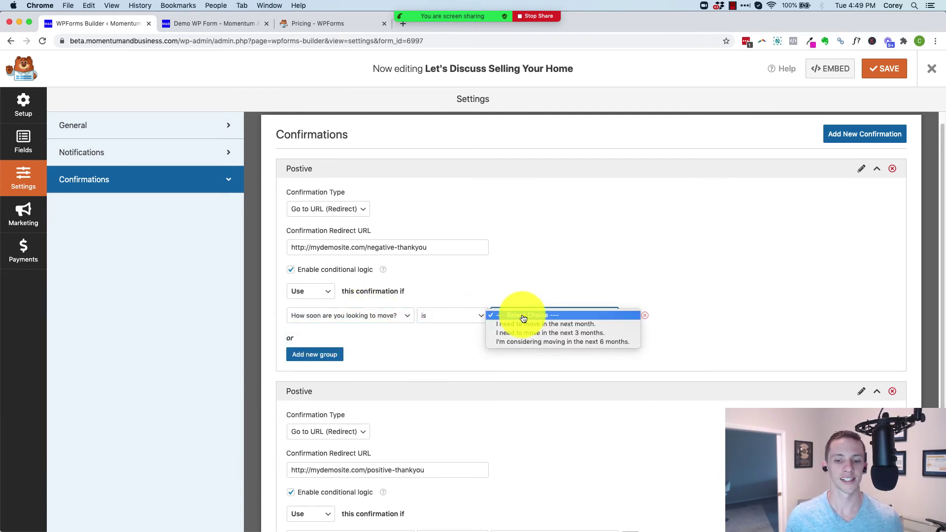
{"action": "left_click", "coordinate": [524, 343]}
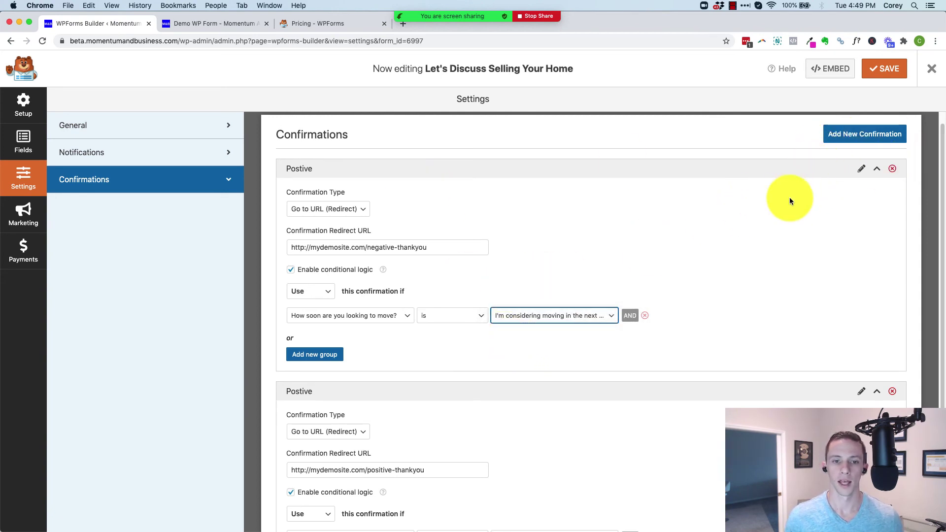
{"action": "scroll", "coordinate": [503, 338], "scroll_direction": "down", "scroll_amount": 3}
{"action": "scroll", "coordinate": [664, 302], "scroll_direction": "up", "scroll_amount": 3}
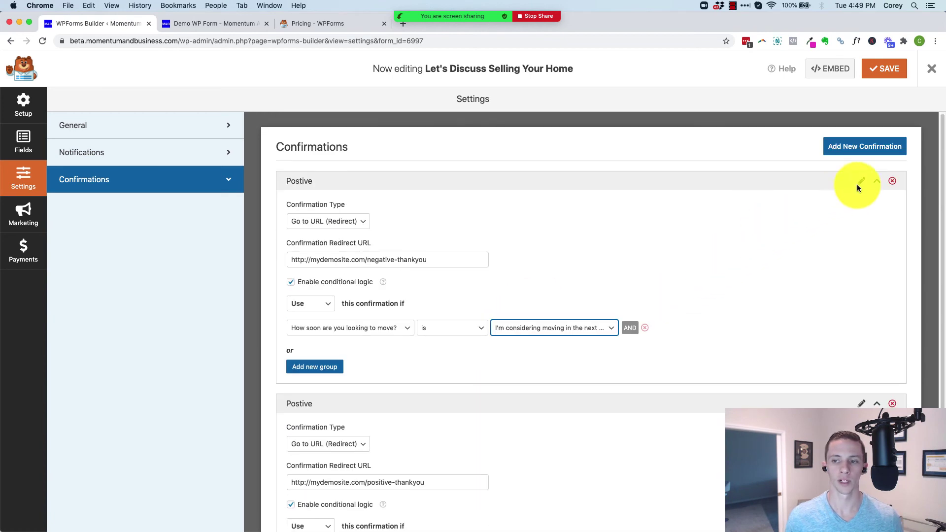
{"action": "scroll", "coordinate": [705, 268], "scroll_direction": "down", "scroll_amount": 3}
{"action": "scroll", "coordinate": [693, 352], "scroll_direction": "up", "scroll_amount": 3}
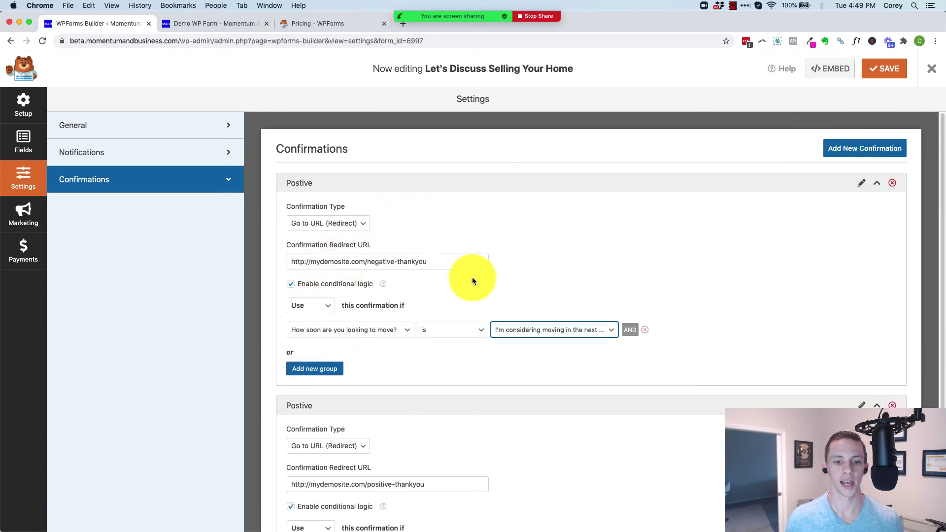
Step: Save the form and review the negative-thankyou and positive-thankyou confirmations
{"action": "left_click", "coordinate": [880, 67]}
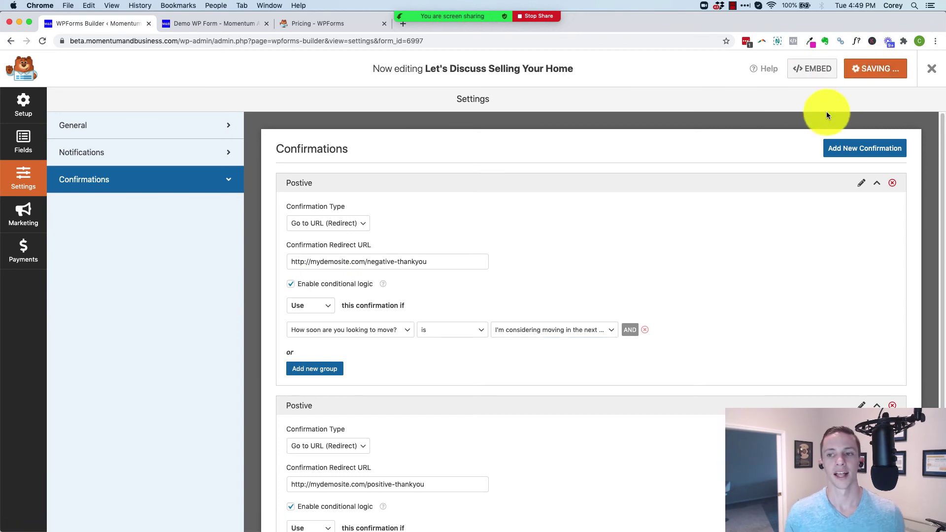
{"action": "scroll", "coordinate": [407, 192], "scroll_direction": "down", "scroll_amount": 3}
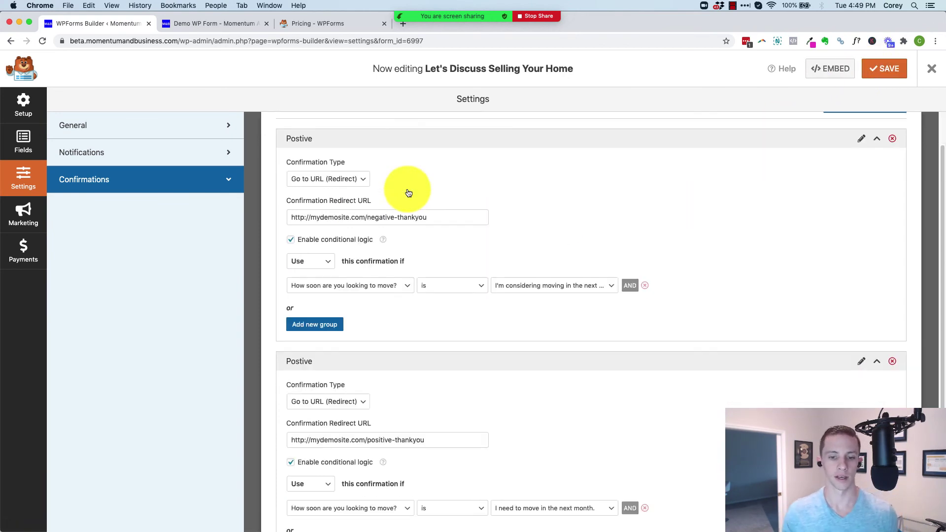
{"action": "scroll", "coordinate": [416, 288], "scroll_direction": "down", "scroll_amount": 2}
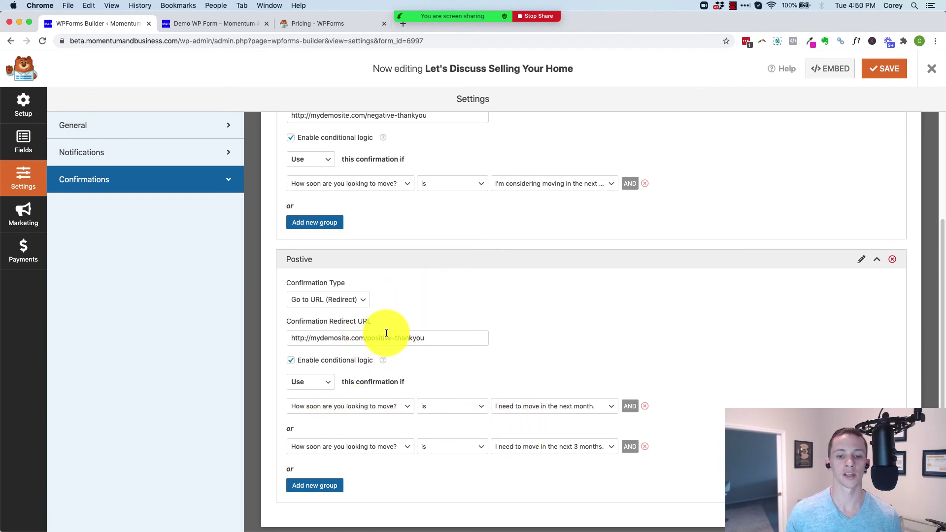
{"action": "scroll", "coordinate": [454, 355], "scroll_direction": "up", "scroll_amount": 5}
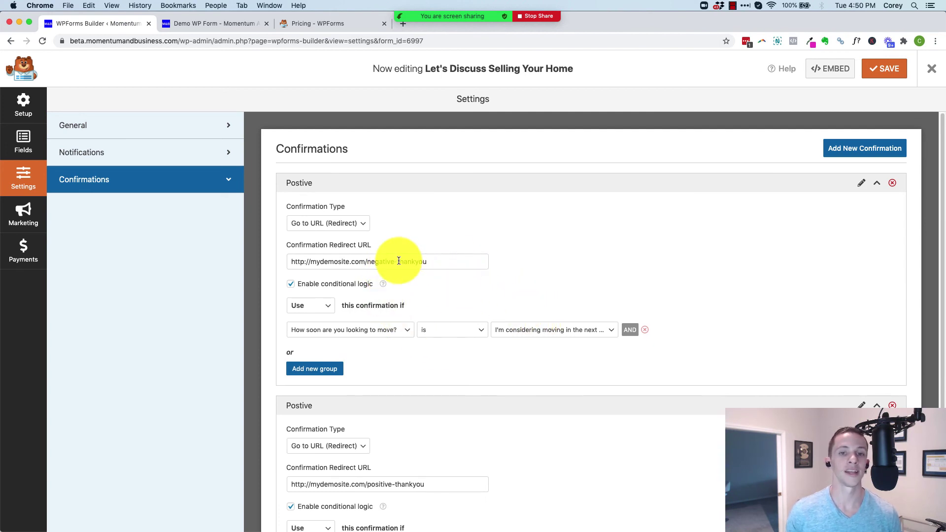
Step: Restore the Chrome window so the whiteboard funnel diagram with Thank You YES and NO pages shows
{"action": "double_click", "coordinate": [627, 16]}
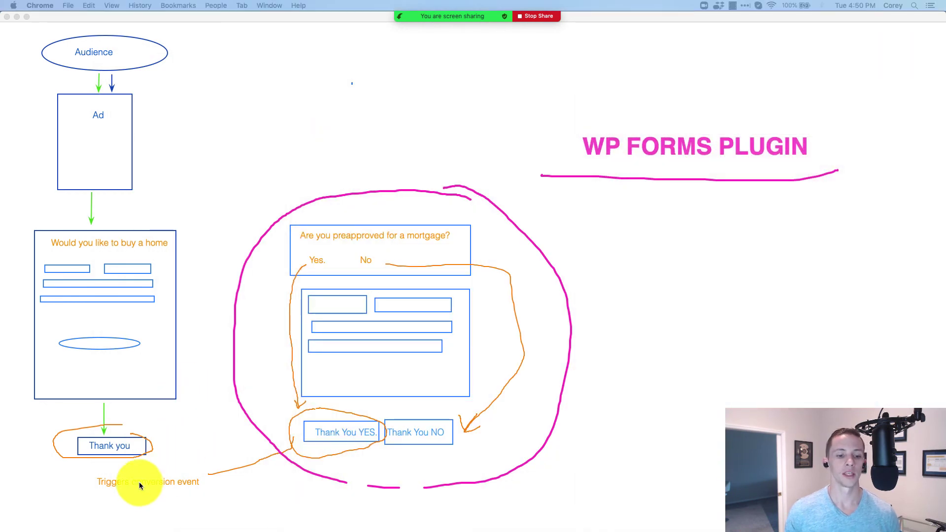